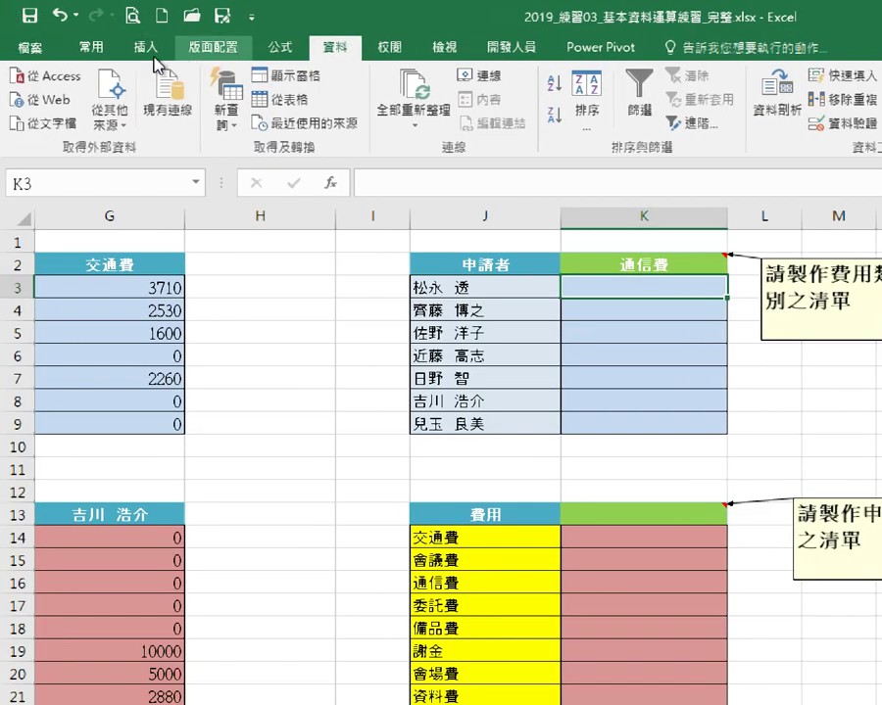
# Show the Recently Used functions list under the Formulas tab, with SUMIFS at the top.
pyautogui.click(284, 49)
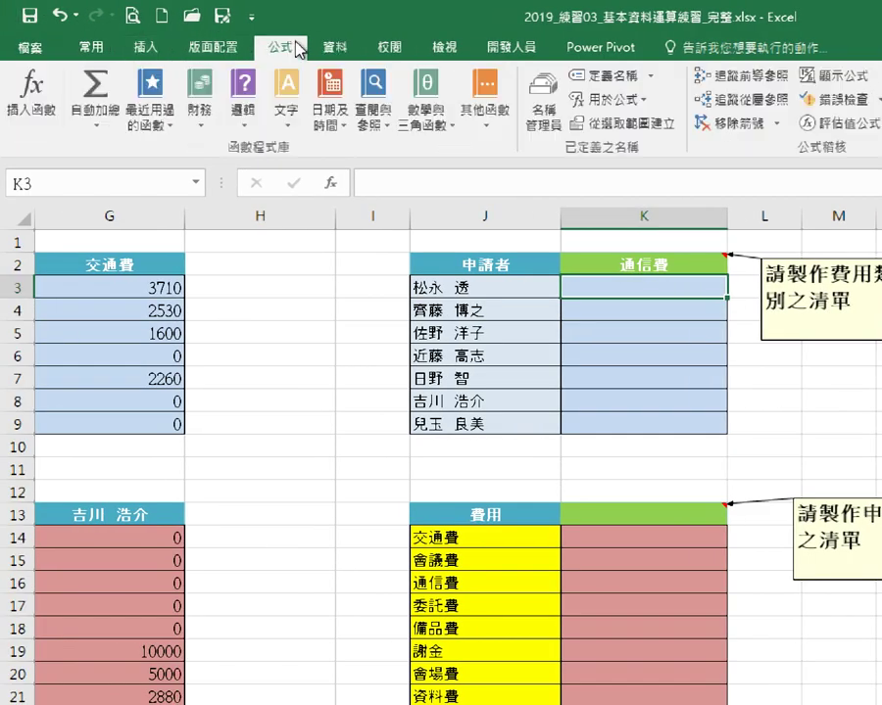
pyautogui.click(148, 80)
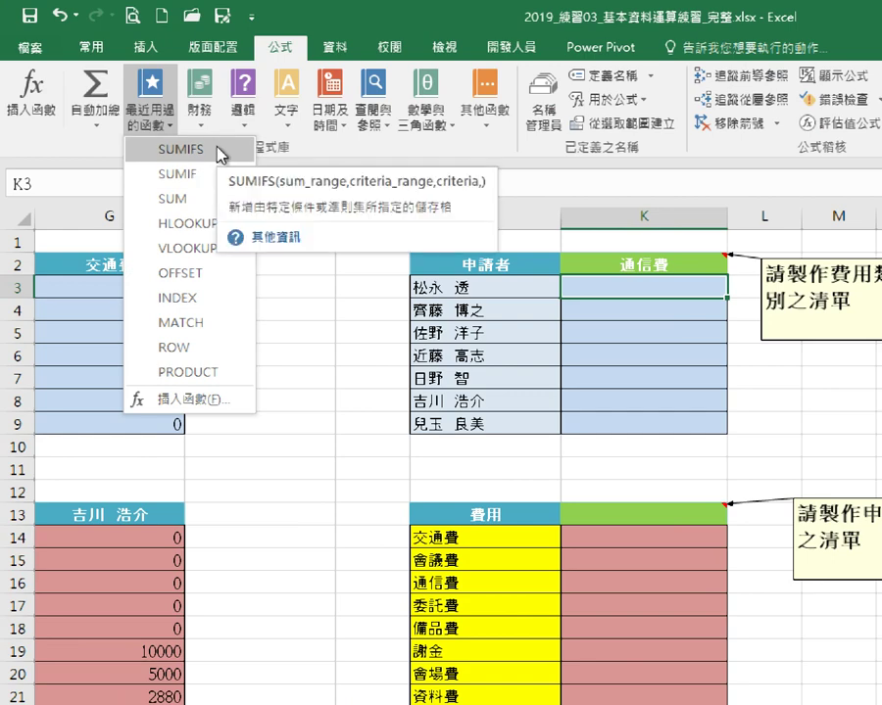
# Insert SUMIFS into K3 and set its sum range to the named range 金額.
pyautogui.click(218, 153)
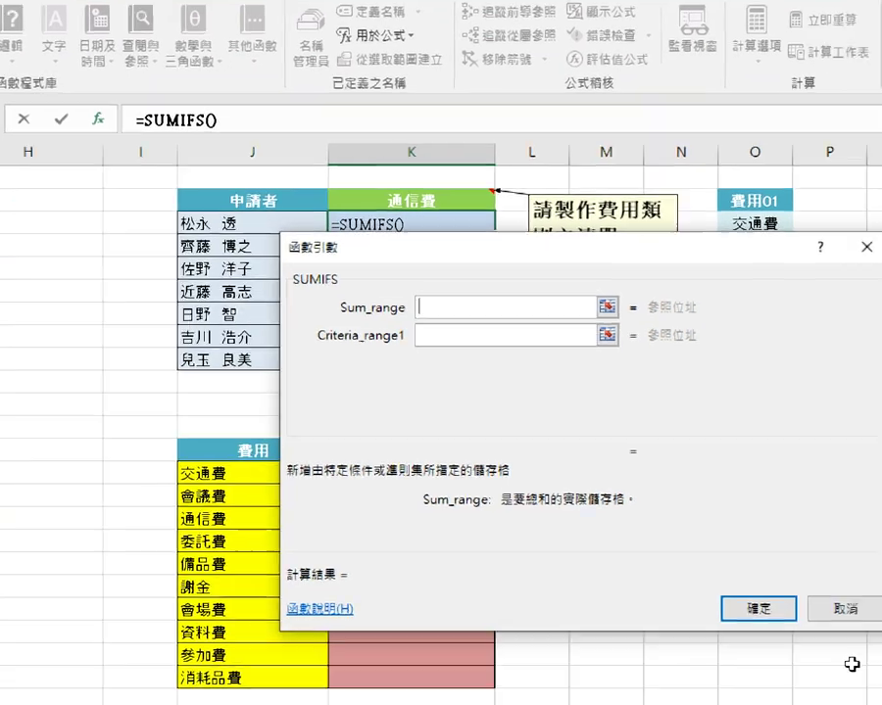
pyautogui.moveTo(513, 437); pyautogui.dragTo(433, 572)
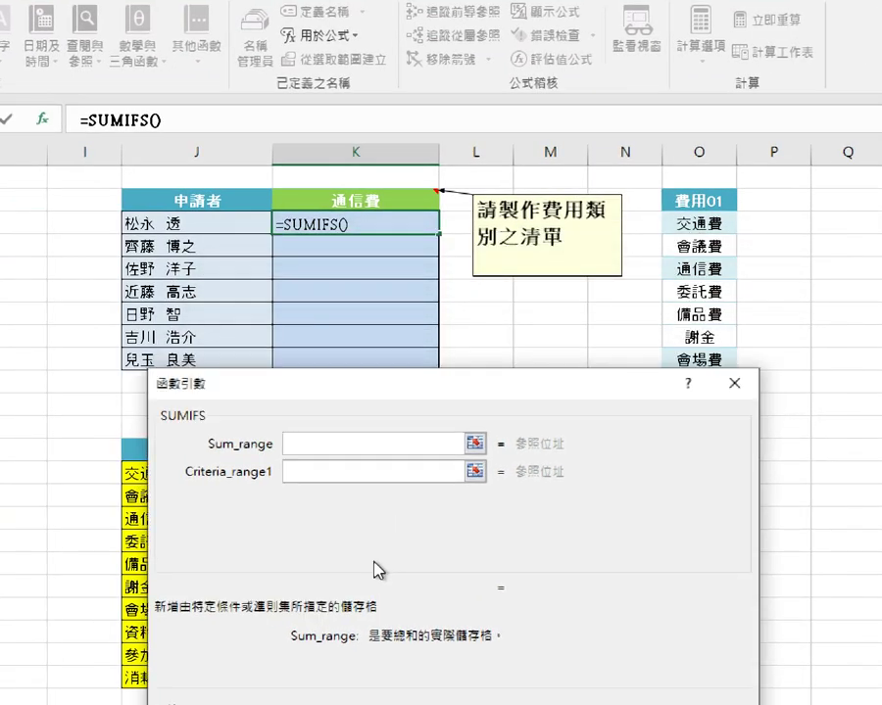
pyautogui.press('F3')
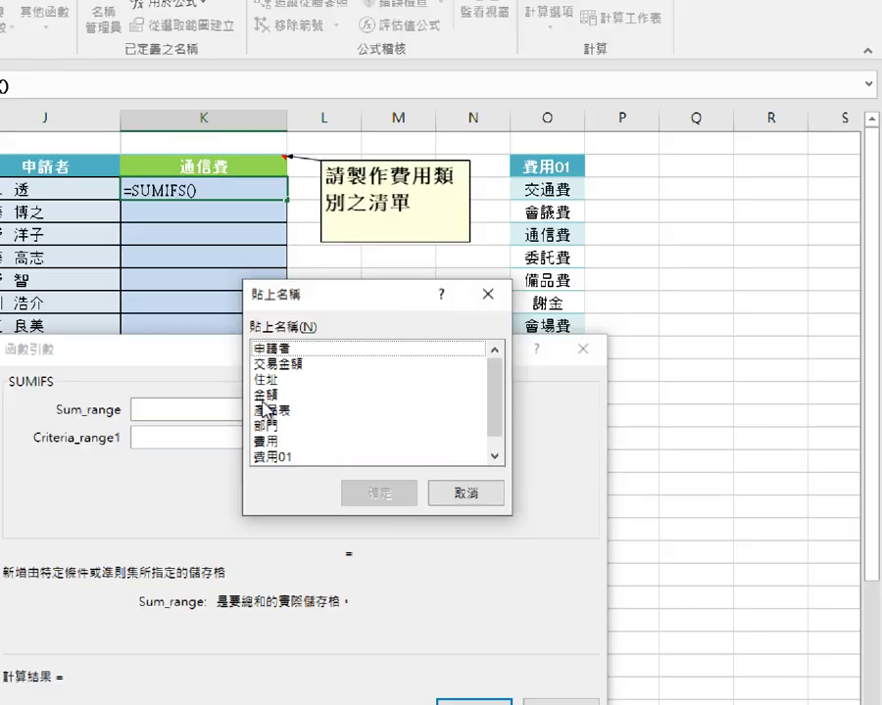
pyautogui.click(697, 417)
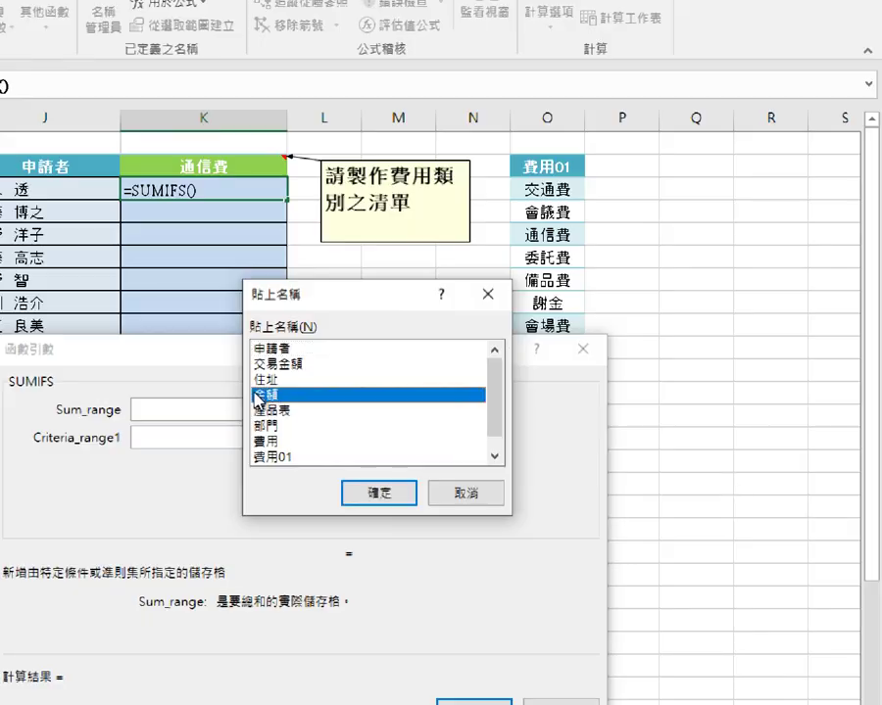
pyautogui.click(368, 495)
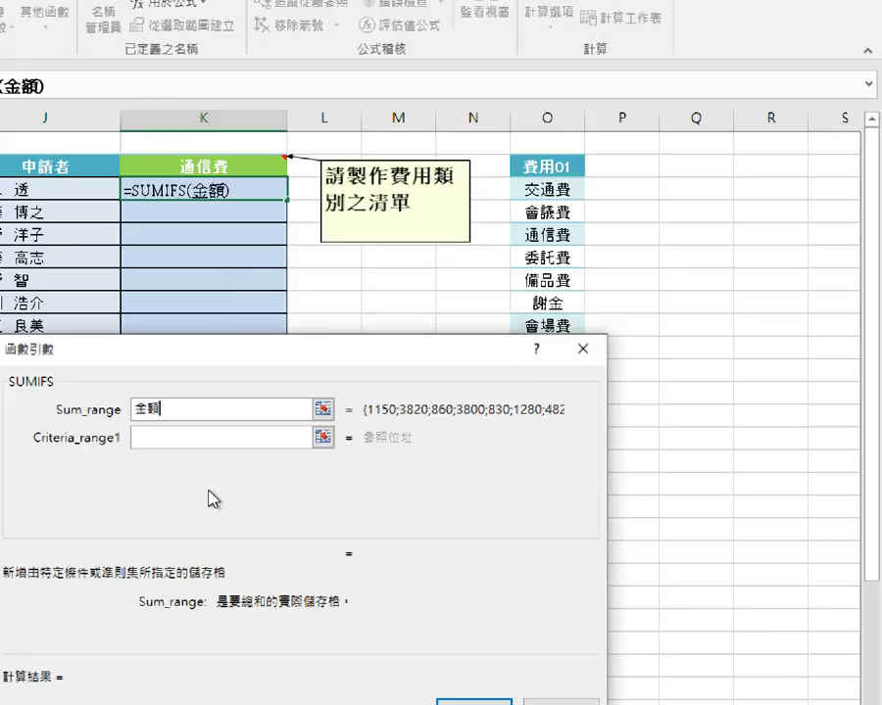
pyautogui.click(296, 424)
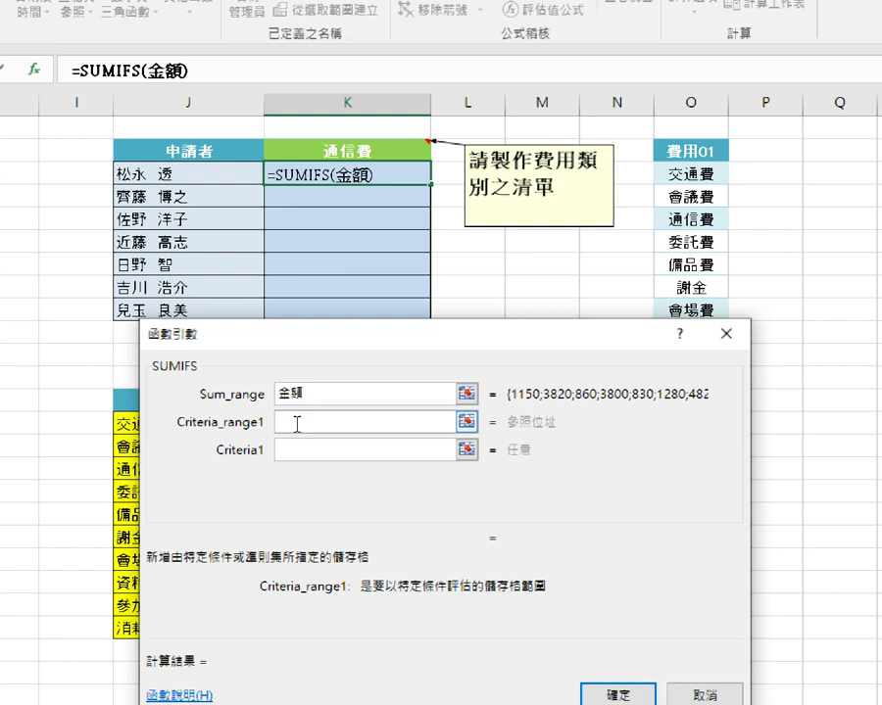
# Set Criteria_range1 to the named range 費用 and Criteria1 to the absolute reference $K$2.
pyautogui.press('F3')
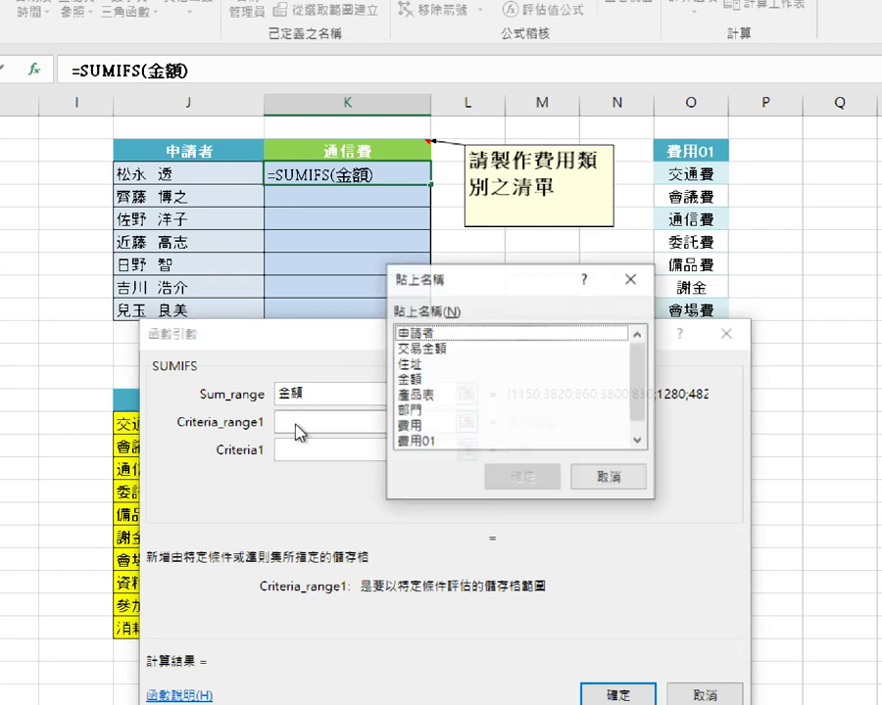
pyautogui.click(413, 428)
pyautogui.click(497, 478)
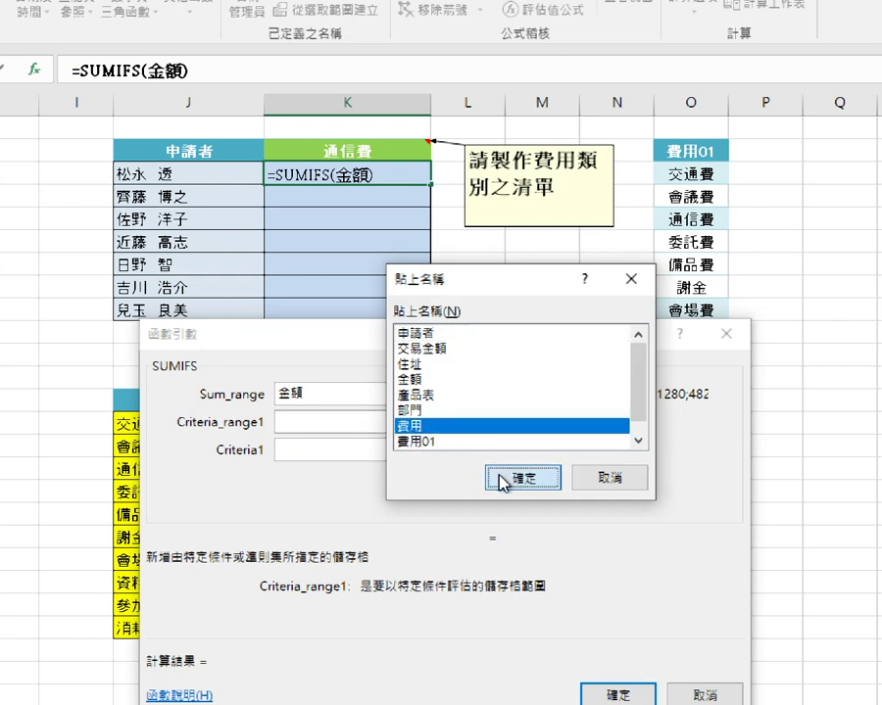
pyautogui.click(305, 451)
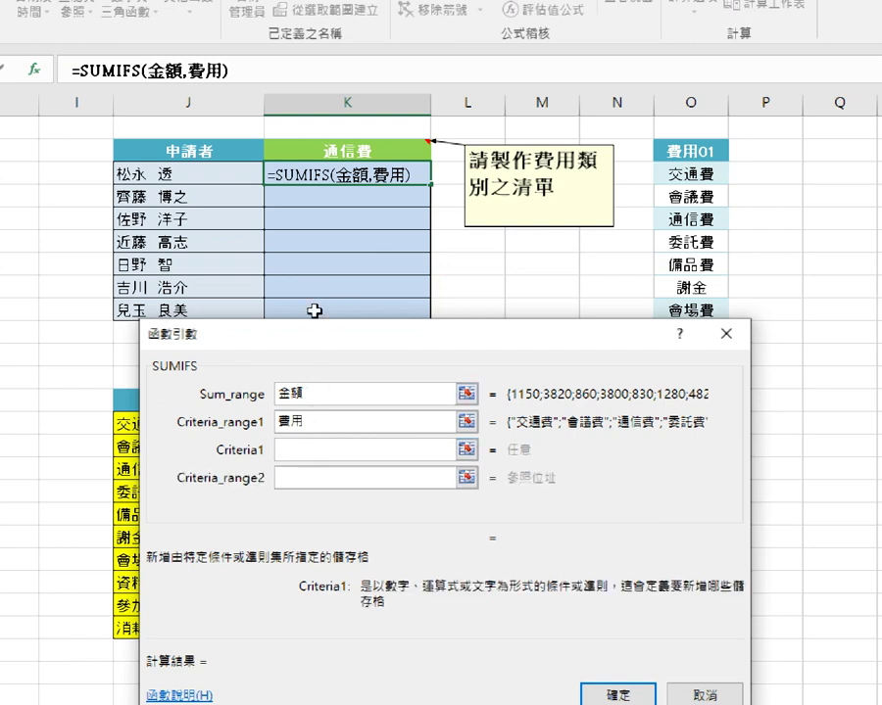
pyautogui.click(342, 153)
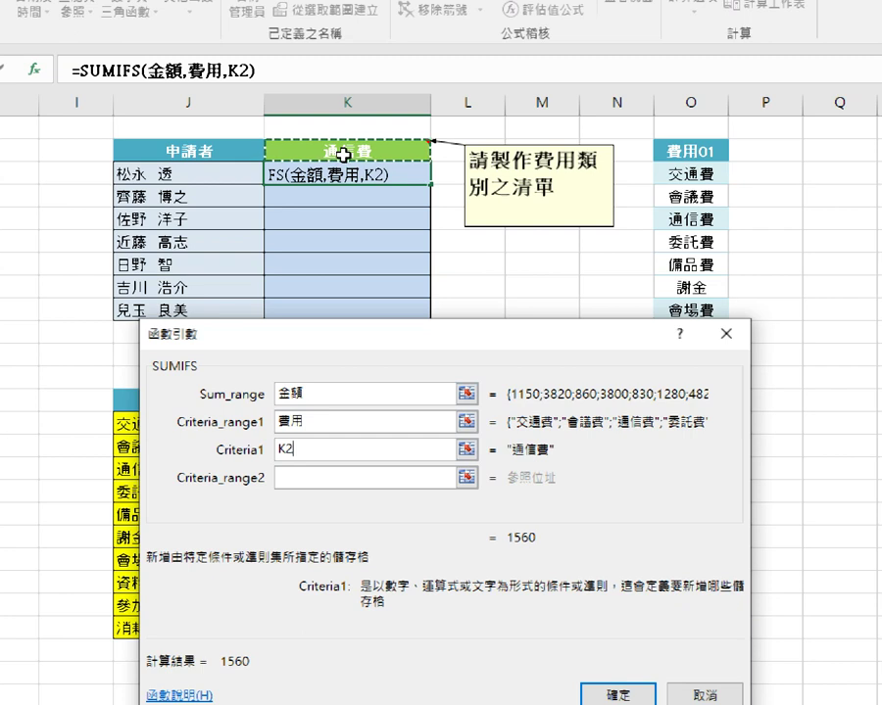
pyautogui.press('F4')
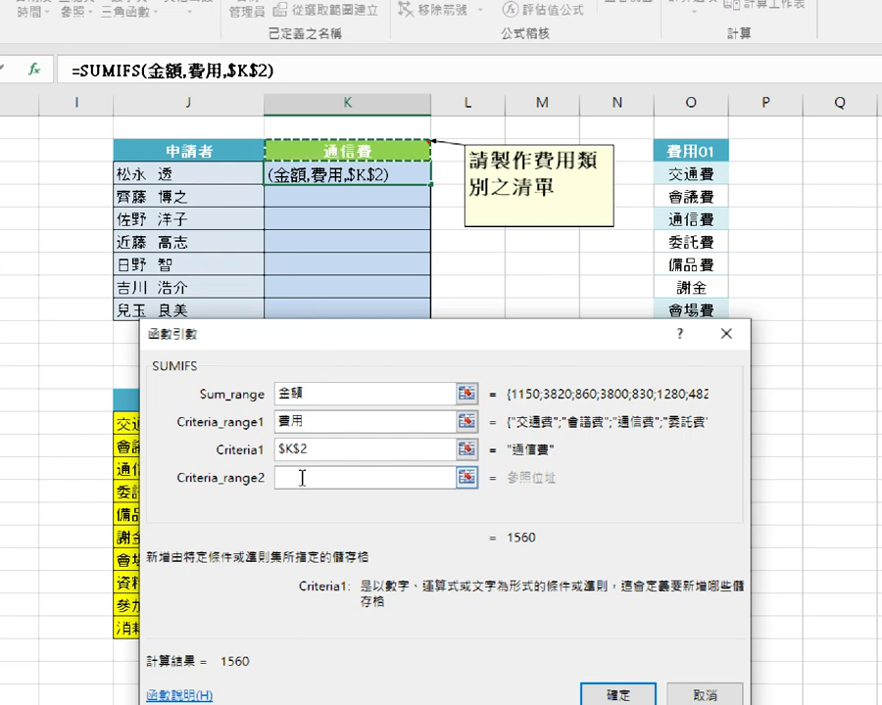
pyautogui.click(303, 478)
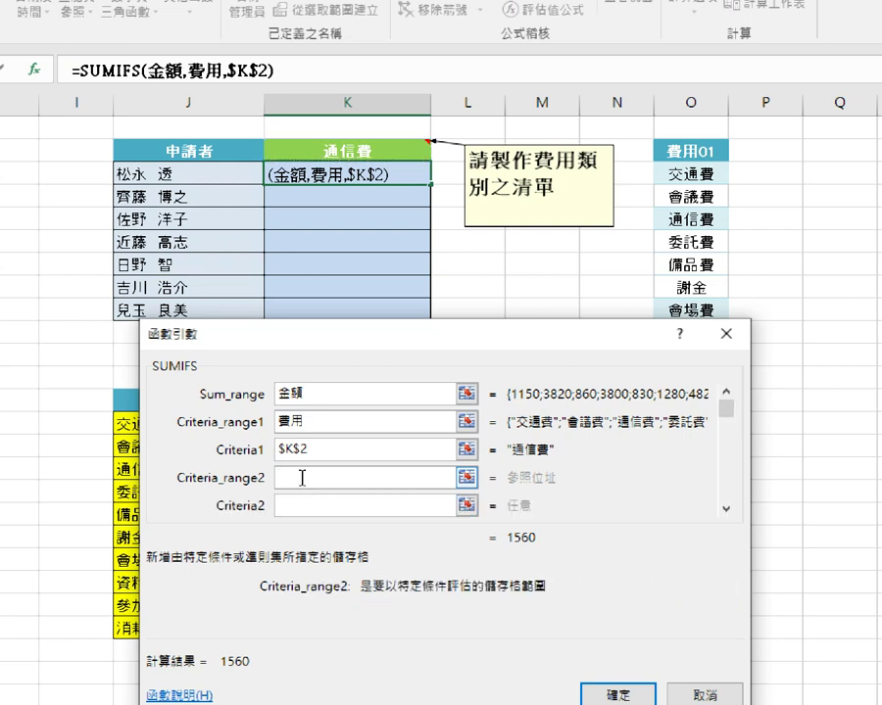
# Add Criteria_range2 as 申請者 with criterion J3, bringing the result to 280.
pyautogui.press('F3')
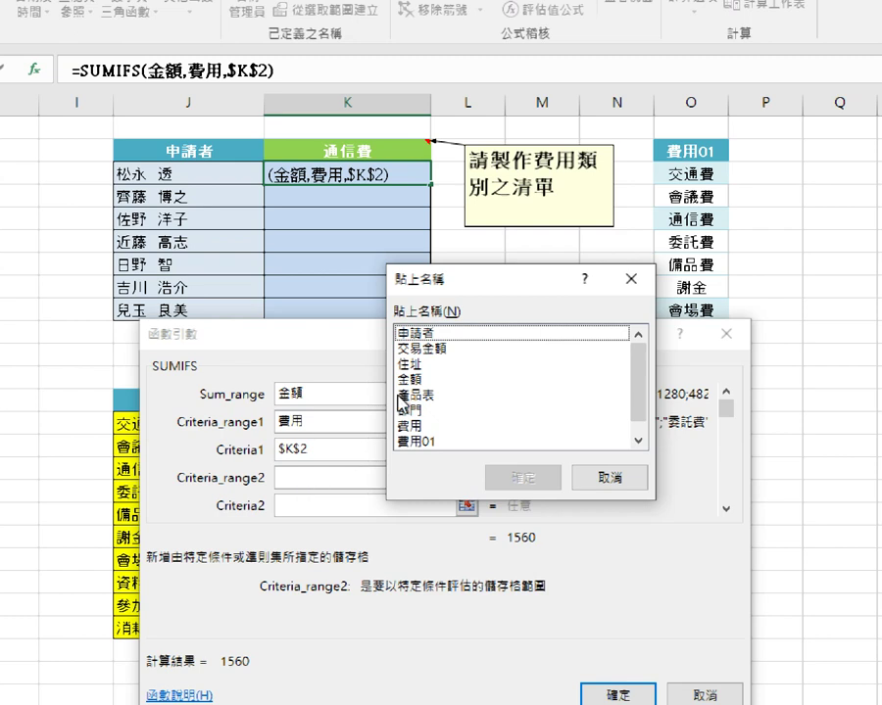
pyautogui.click(455, 334)
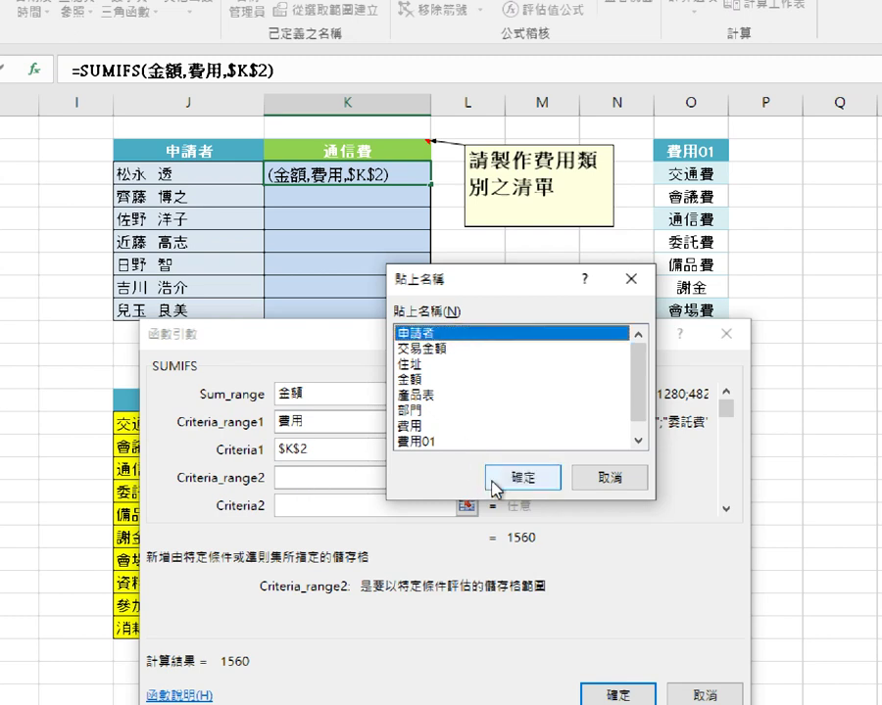
pyautogui.click(497, 479)
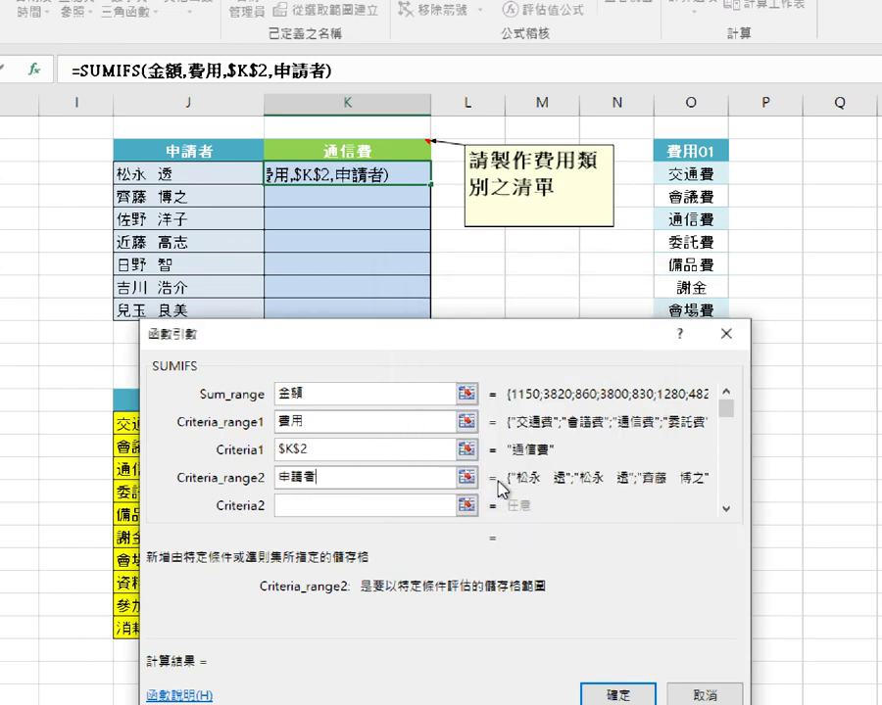
pyautogui.click(298, 508)
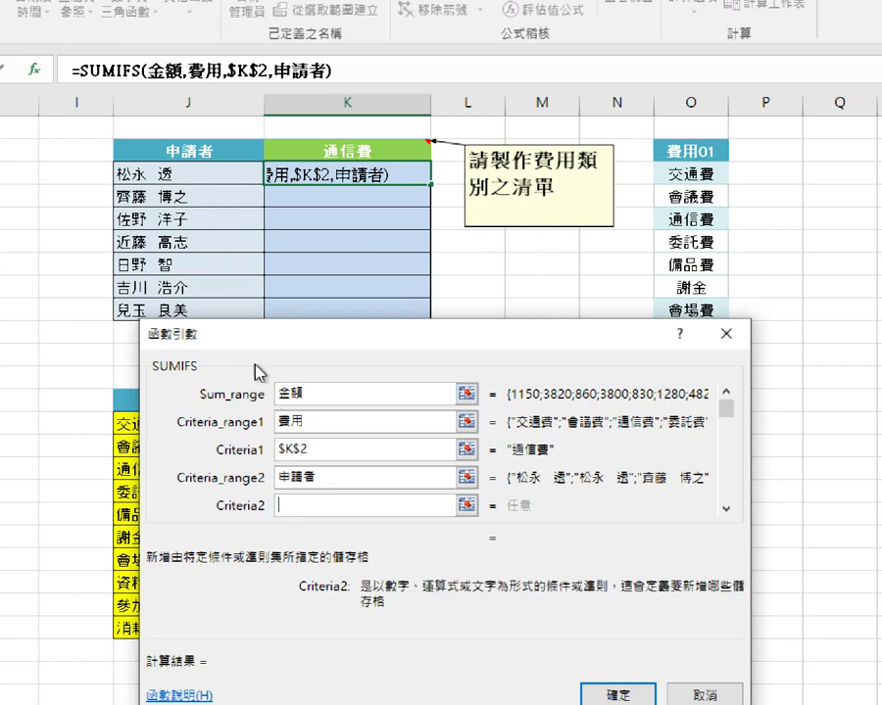
pyautogui.click(215, 175)
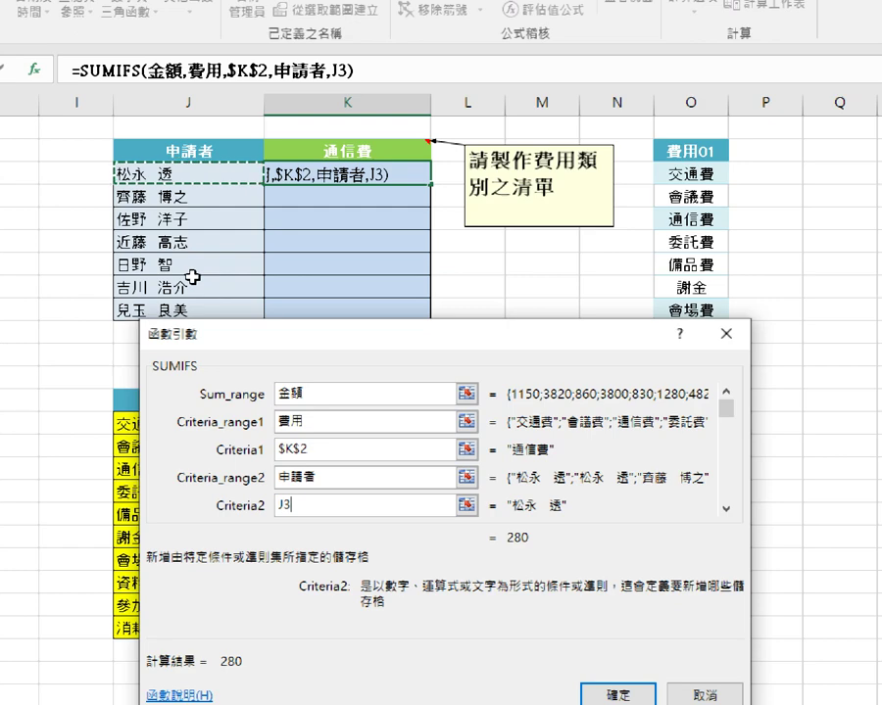
pyautogui.moveTo(273, 337); pyautogui.dragTo(368, 252)
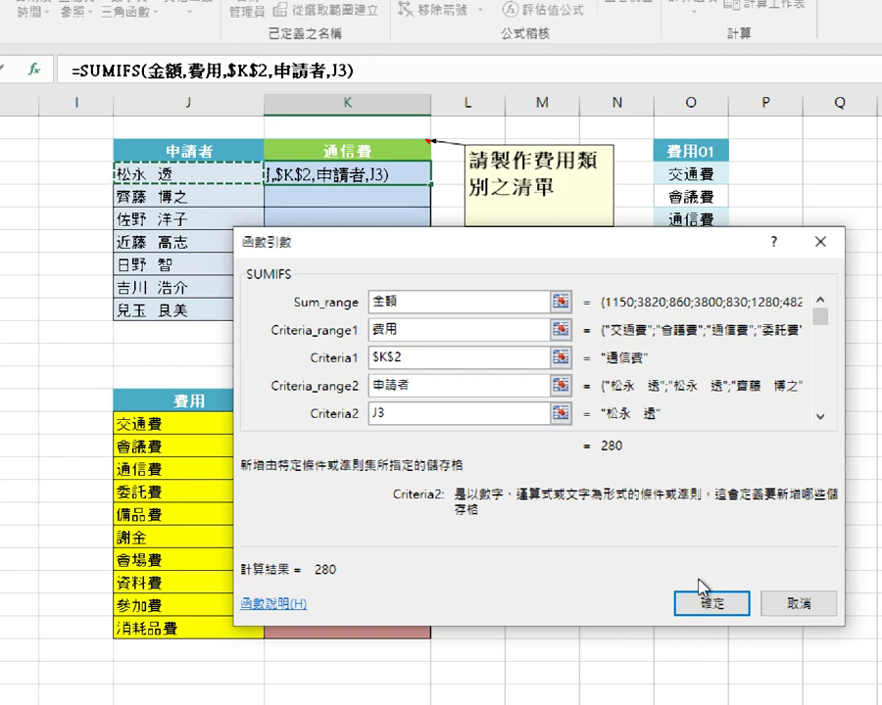
# Confirm the SUMIFS in K3 and fill it down to K9 (280, 860, 0, 0, 420, 0, 0).
pyautogui.click(713, 604)
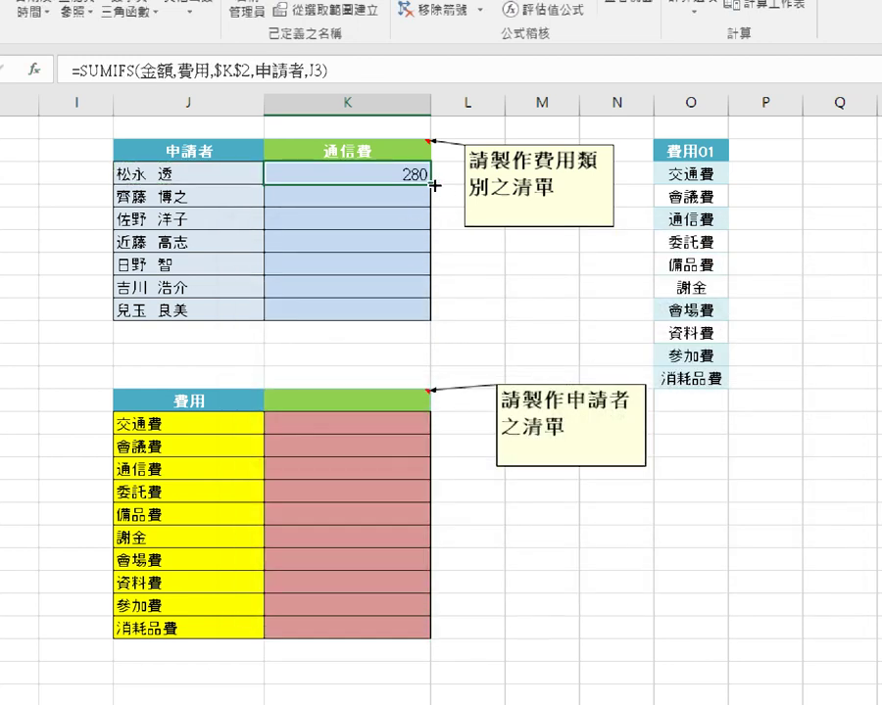
pyautogui.doubleClick(432, 184)
pyautogui.click(364, 194)
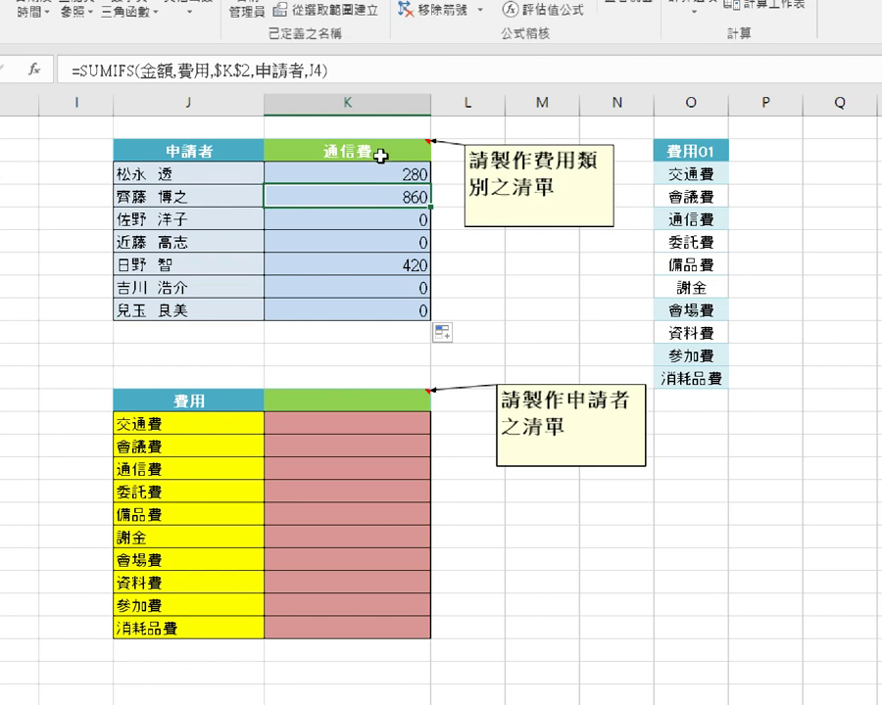
pyautogui.click(387, 154)
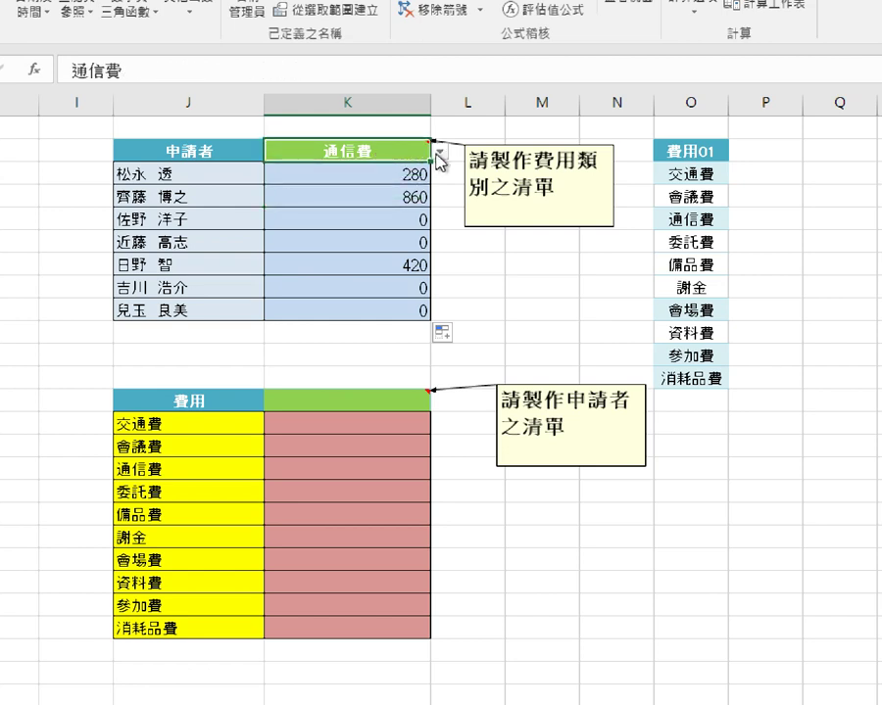
# Try 參加費 and 備品費 in K2's dropdown, then settle on 會場費 (1500, 3150, 5000).
pyautogui.click(441, 151)
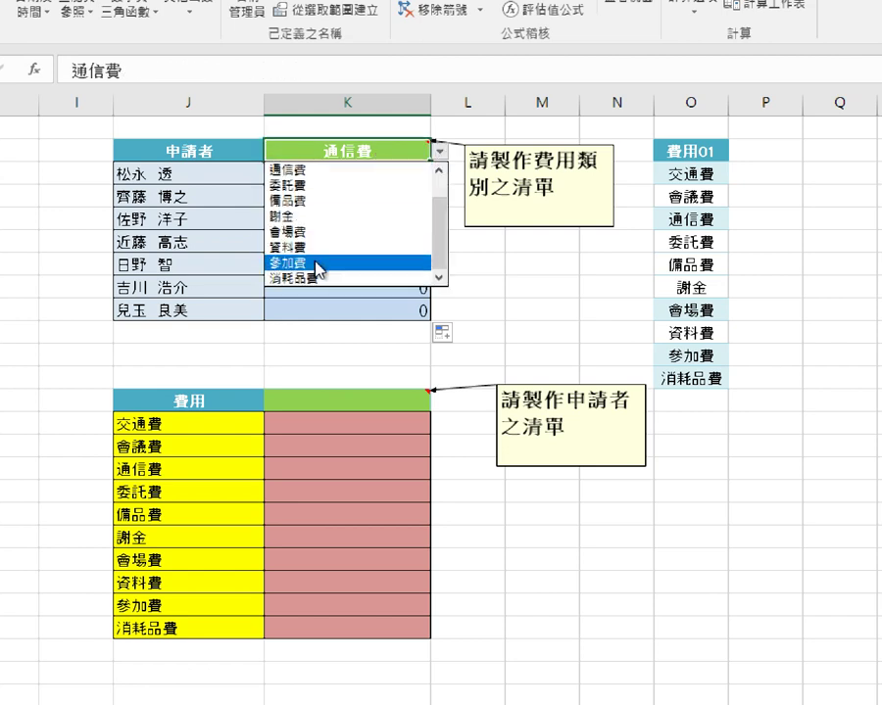
pyautogui.click(279, 261)
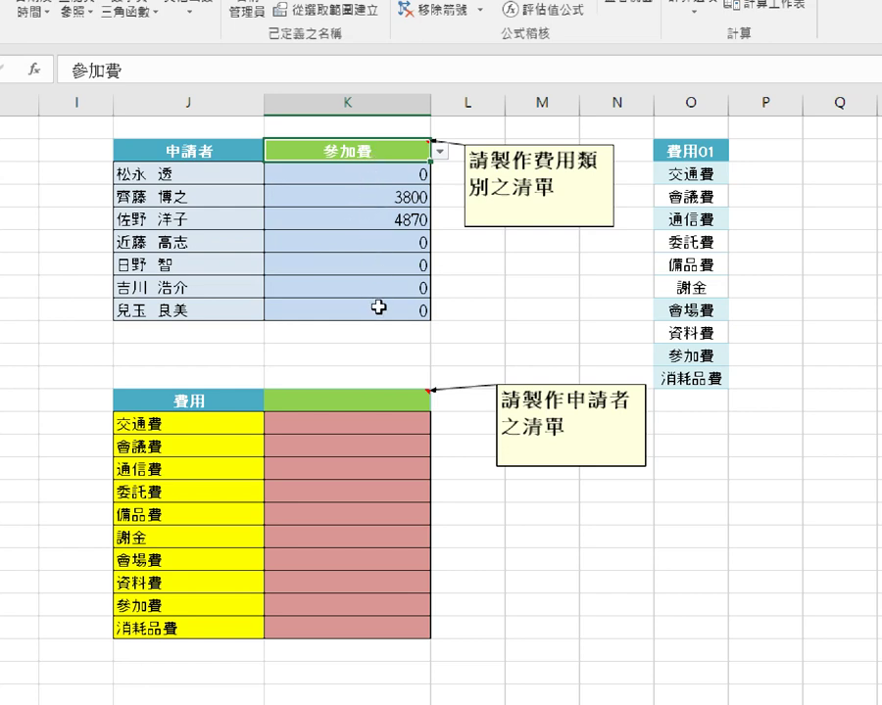
pyautogui.click(441, 151)
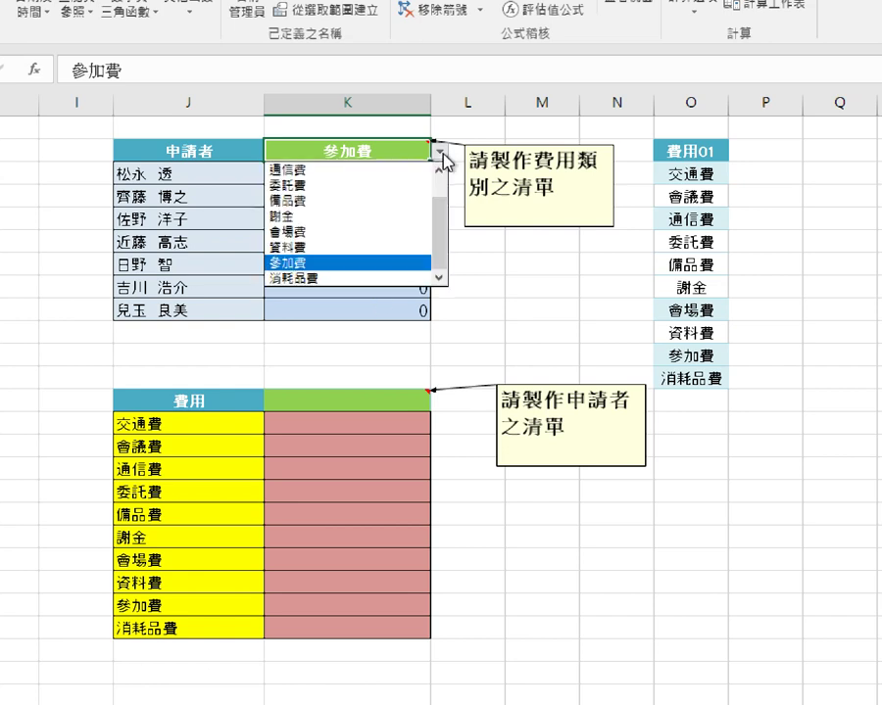
pyautogui.click(395, 201)
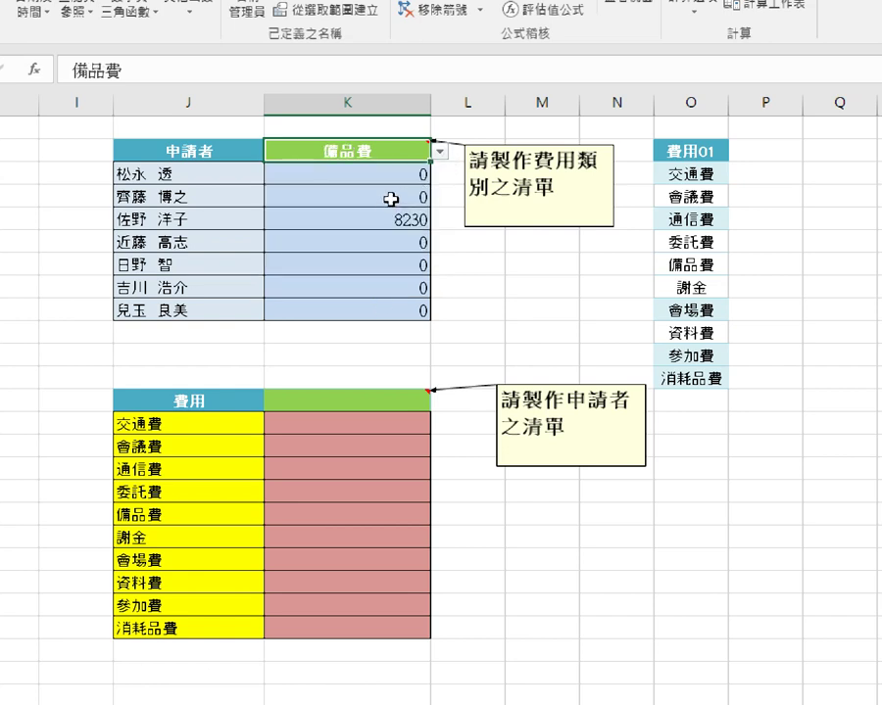
pyautogui.click(441, 155)
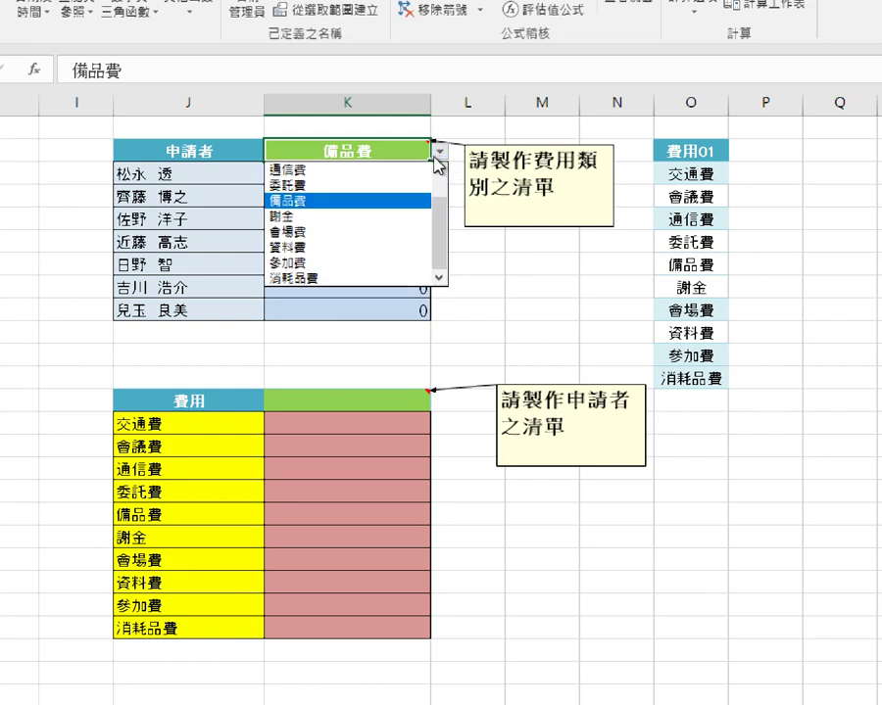
pyautogui.click(420, 233)
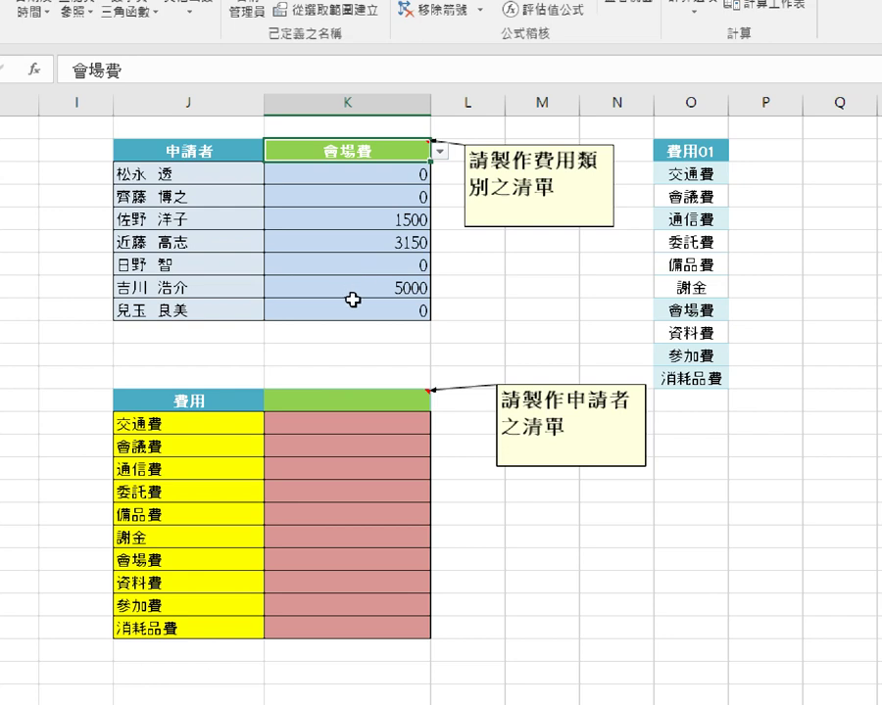
pyautogui.click(341, 398)
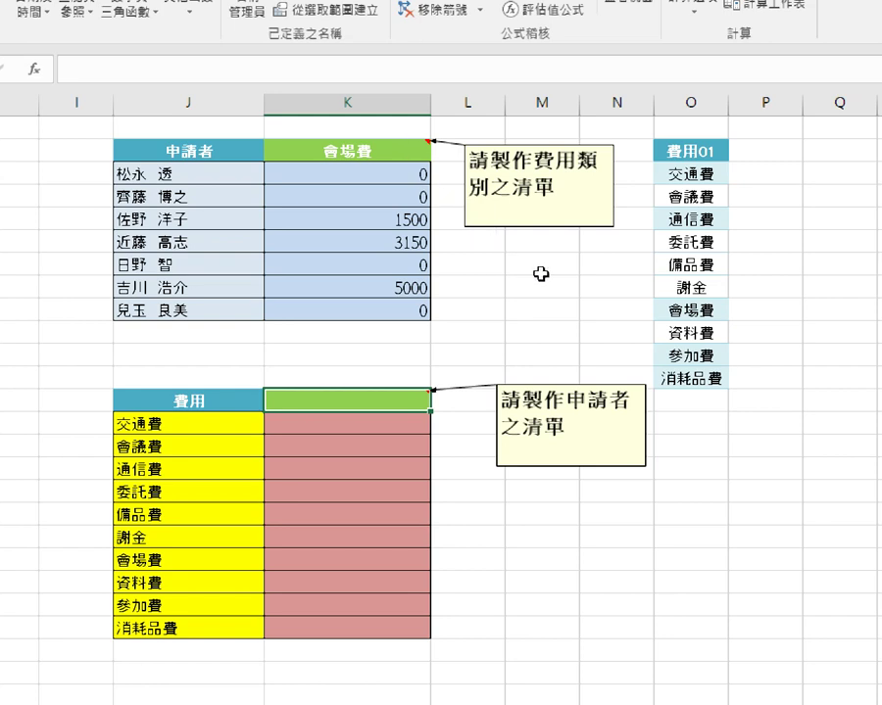
# Select the 費用01 header cell O2 and bring up its context menu.
pyautogui.click(690, 152)
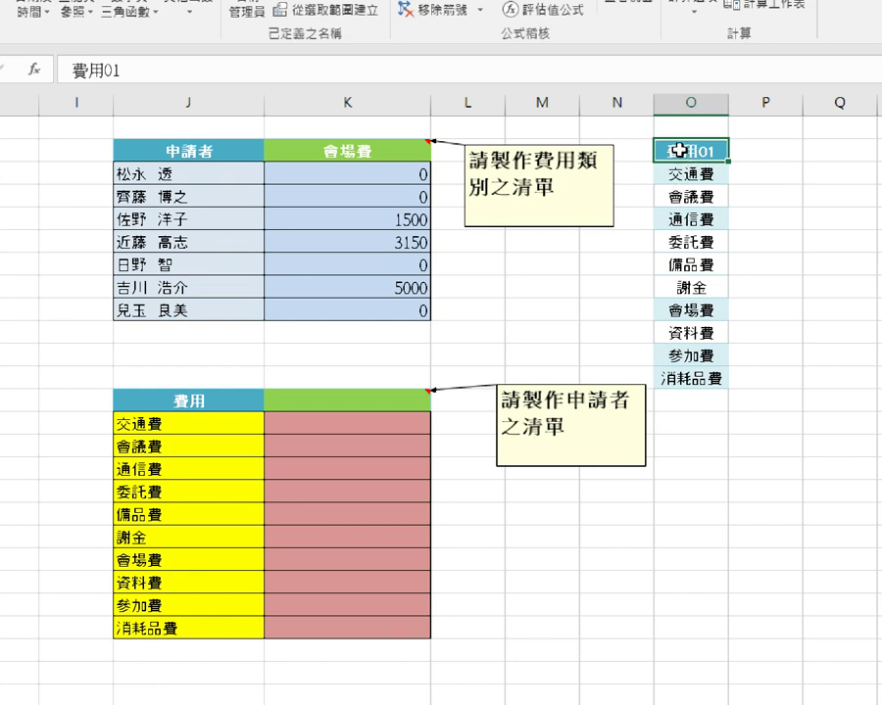
pyautogui.rightClick(678, 150)
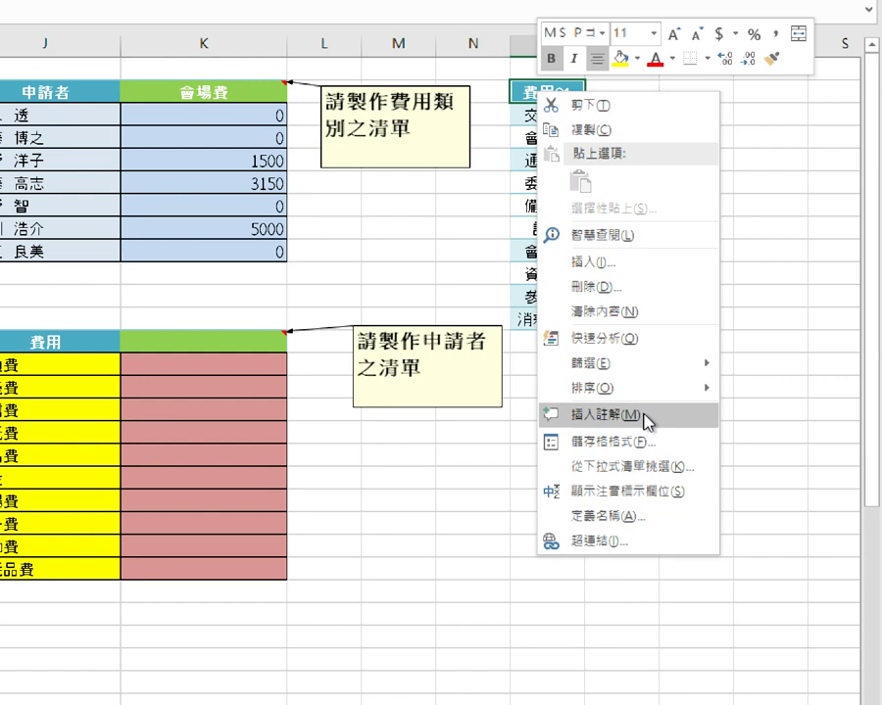
pyautogui.click(643, 416)
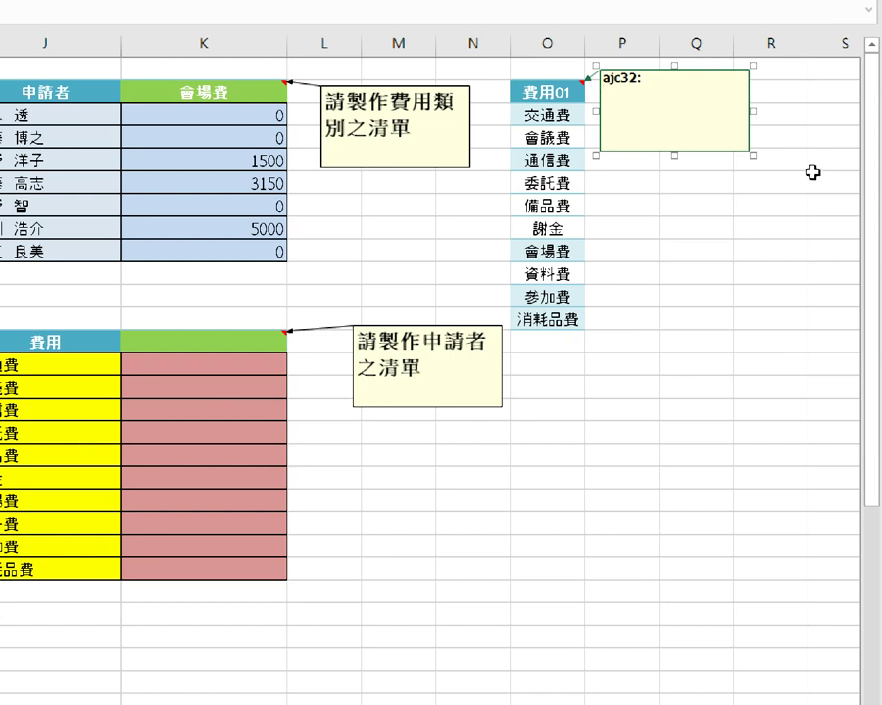
pyautogui.write('54645465465')
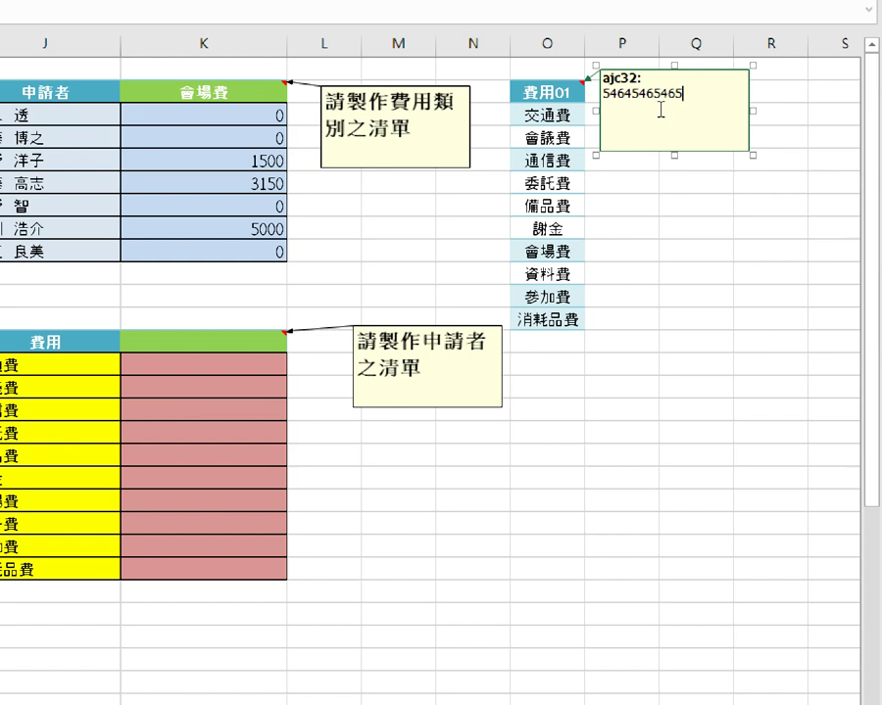
pyautogui.press('Return')
pyautogui.write('23132')
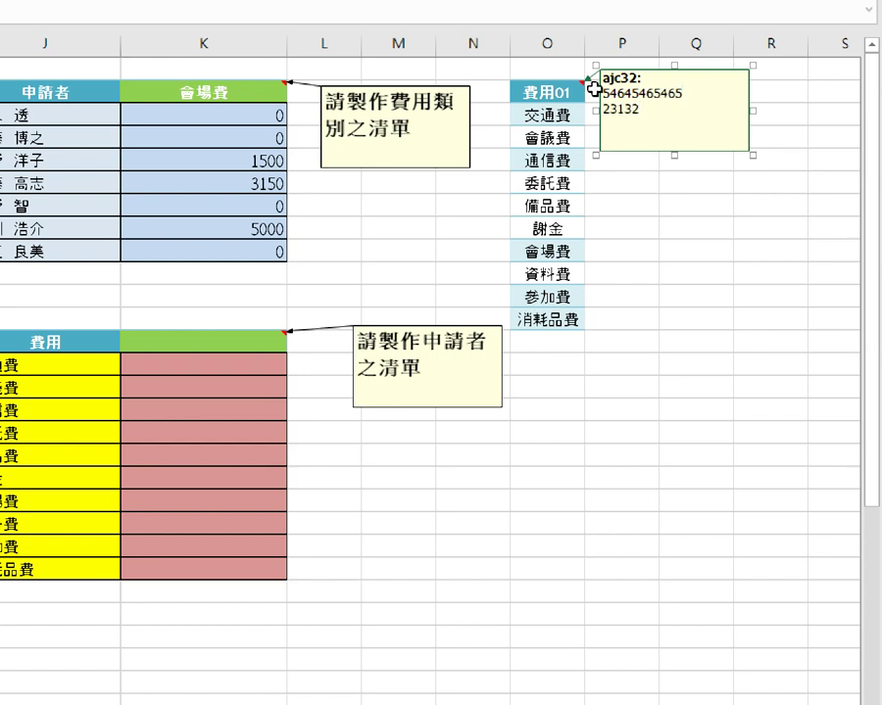
pyautogui.moveTo(605, 92); pyautogui.dragTo(683, 131)
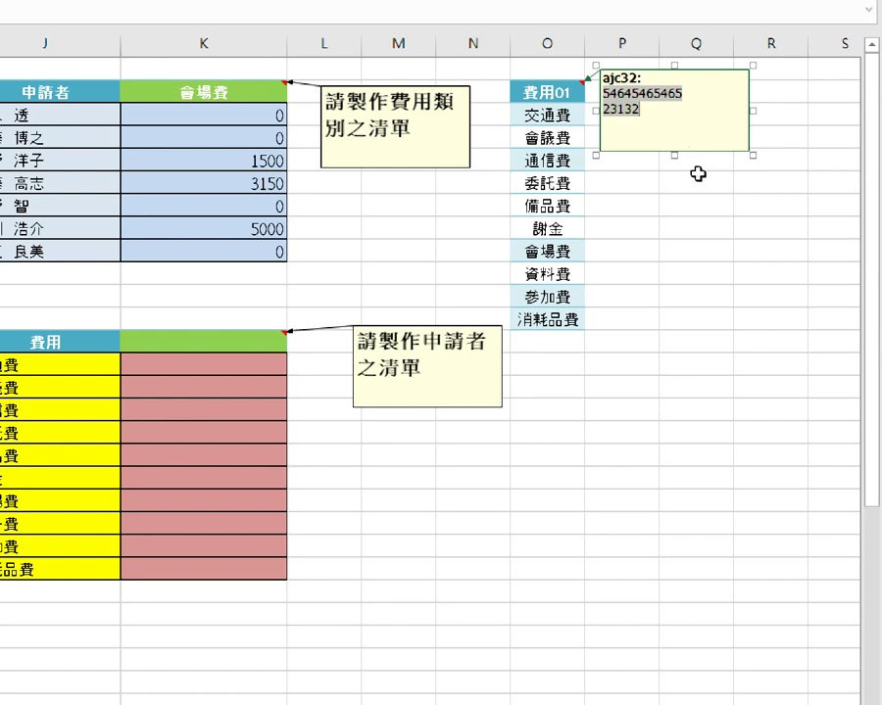
pyautogui.click(739, 141)
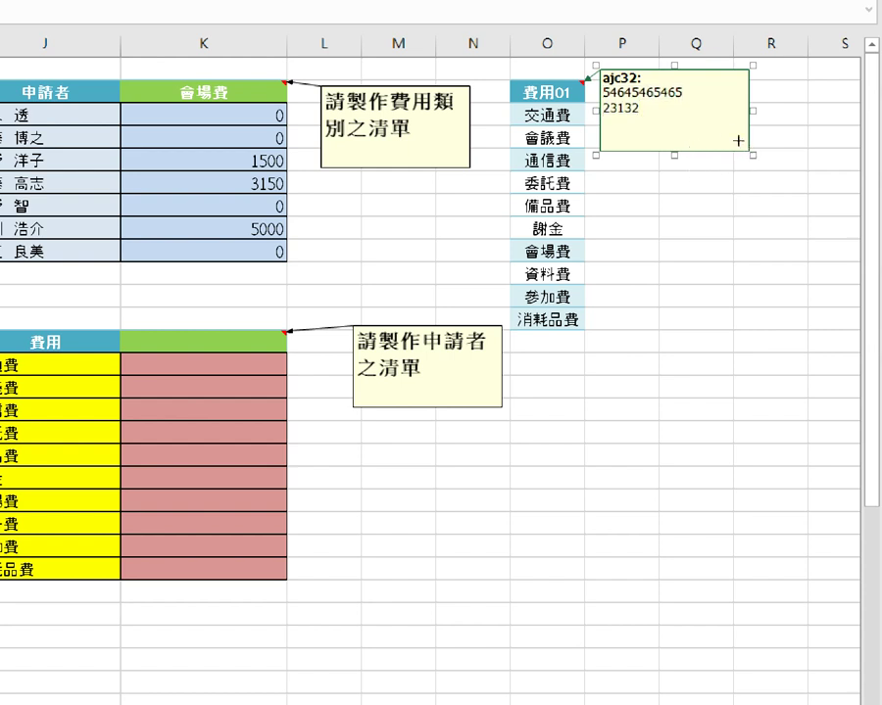
pyautogui.moveTo(749, 153); pyautogui.dragTo(736, 129)
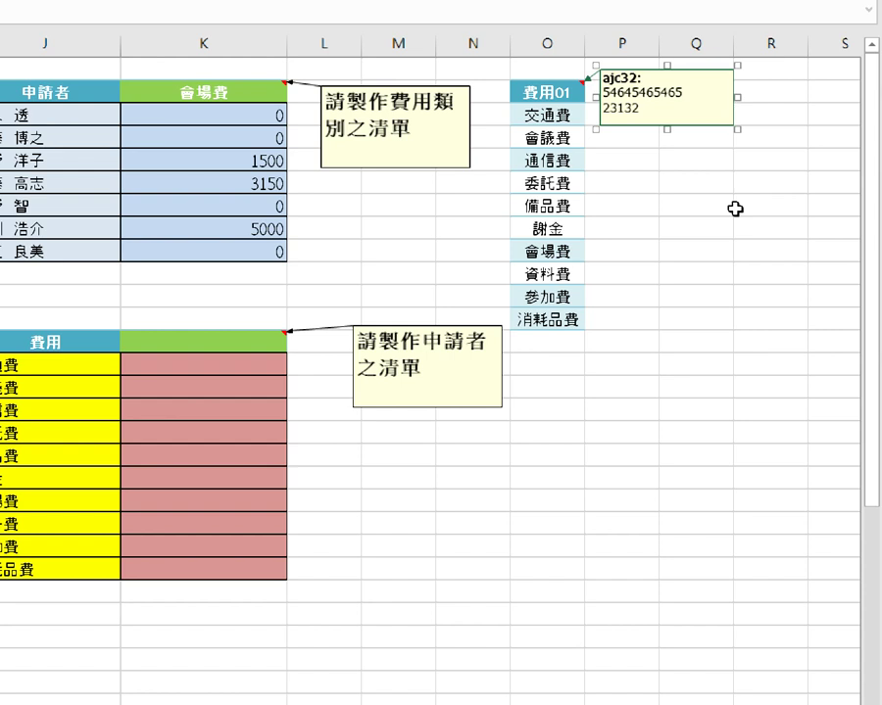
# Hide the comment on the 費用01 header so it shows only on hover.
pyautogui.click(684, 181)
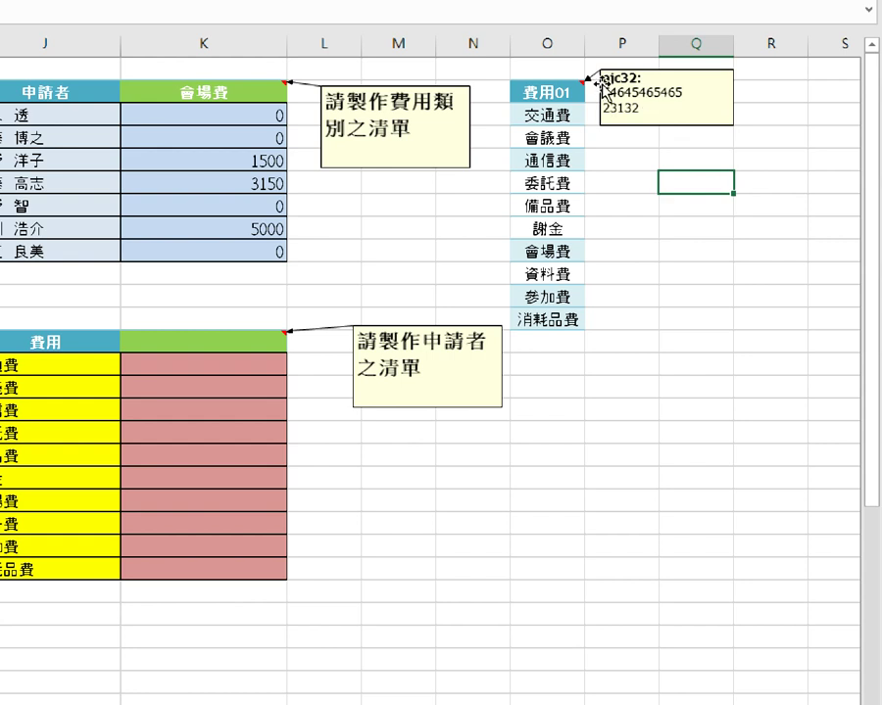
pyautogui.click(547, 89)
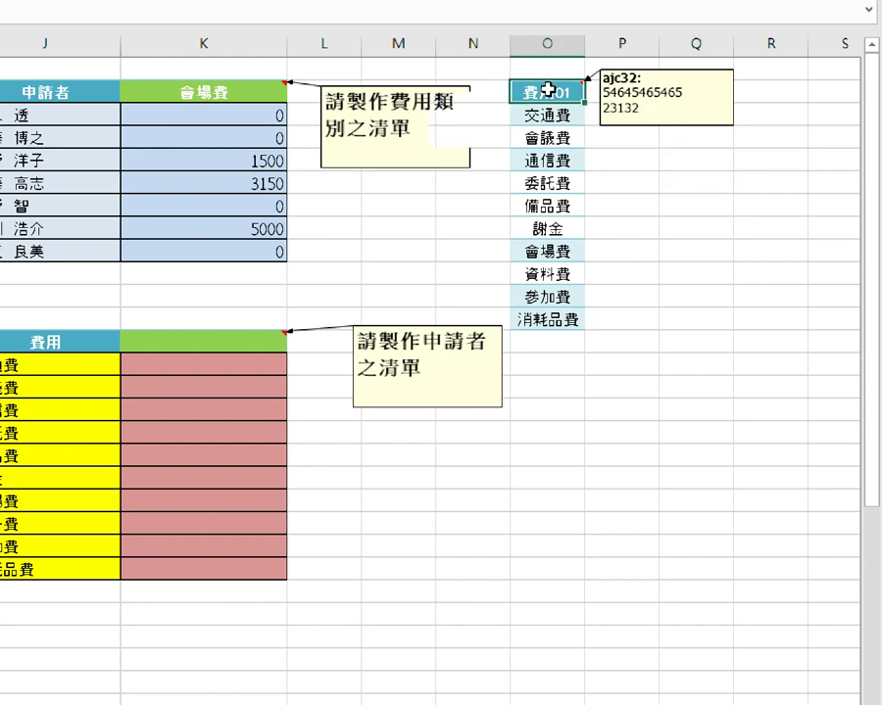
pyautogui.rightClick(547, 89)
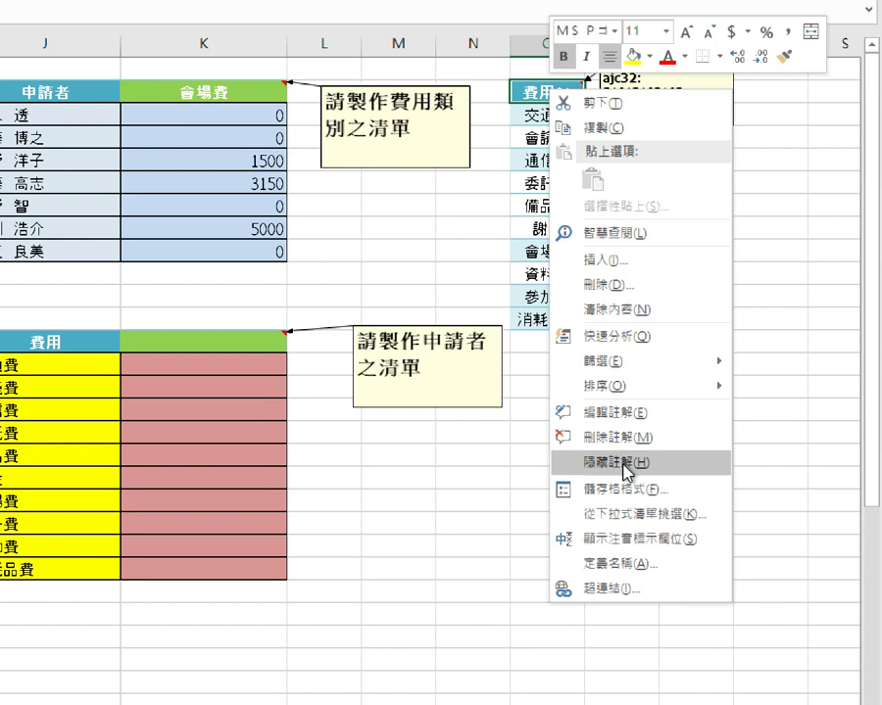
pyautogui.click(628, 463)
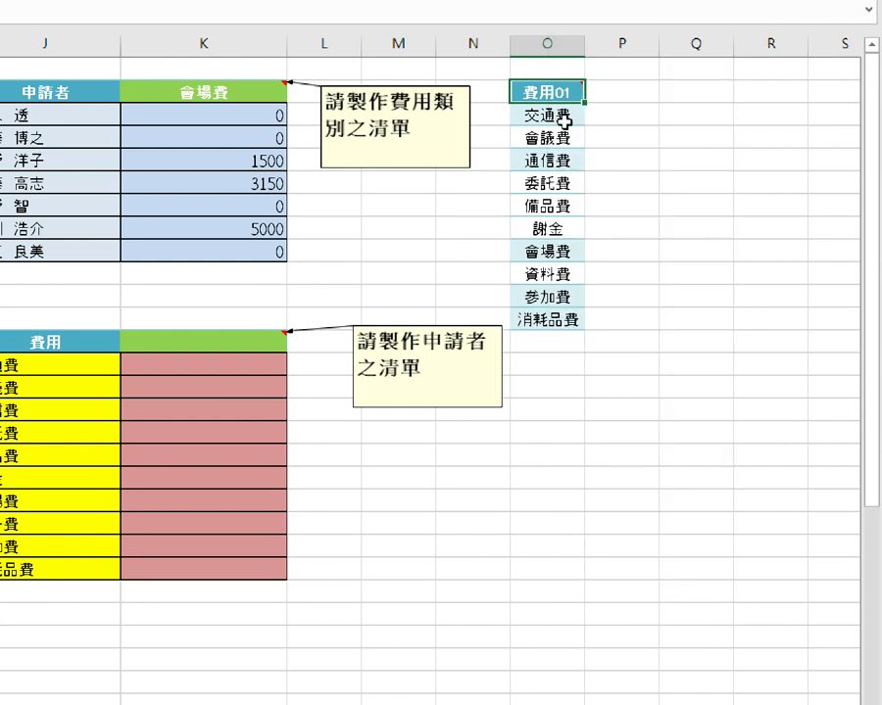
pyautogui.moveTo(561, 92)
pyautogui.rightClick(556, 93)
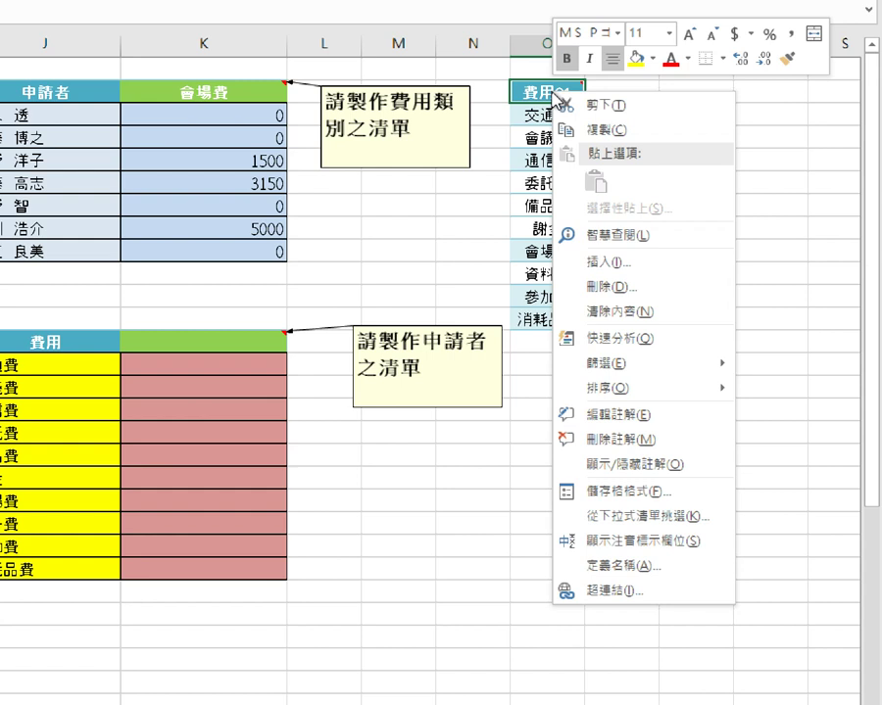
pyautogui.click(774, 136)
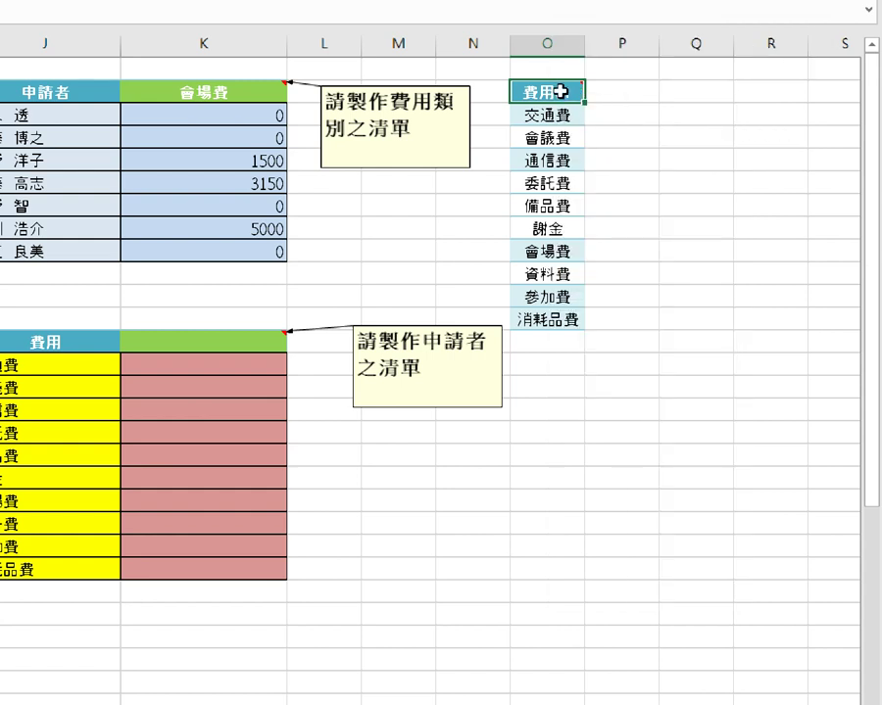
pyautogui.moveTo(561, 92)
# Hide the comments on the 會場費 header and the empty green header cell.
pyautogui.rightClick(249, 86)
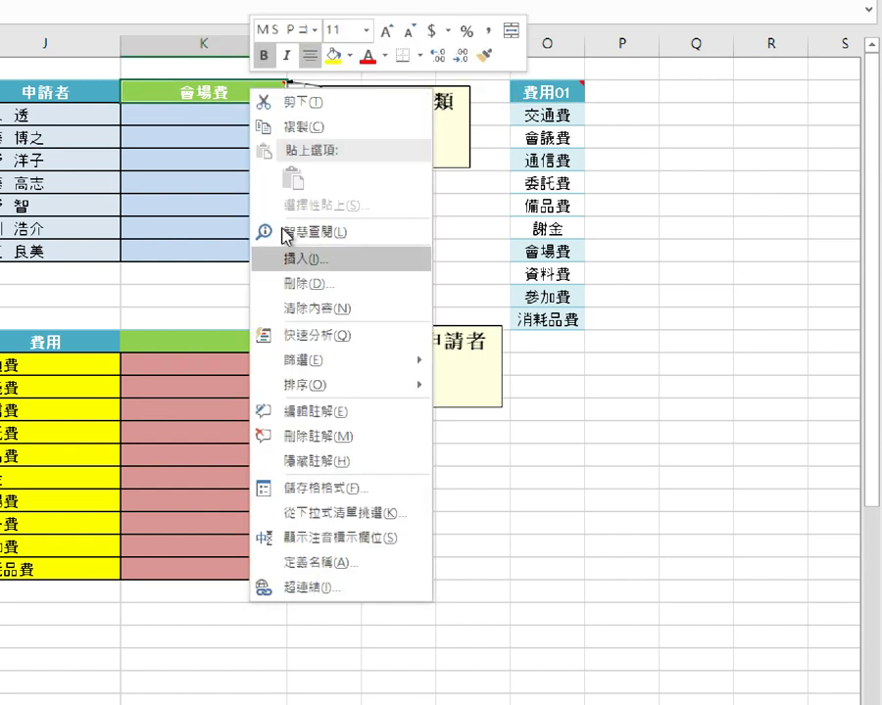
pyautogui.click(315, 463)
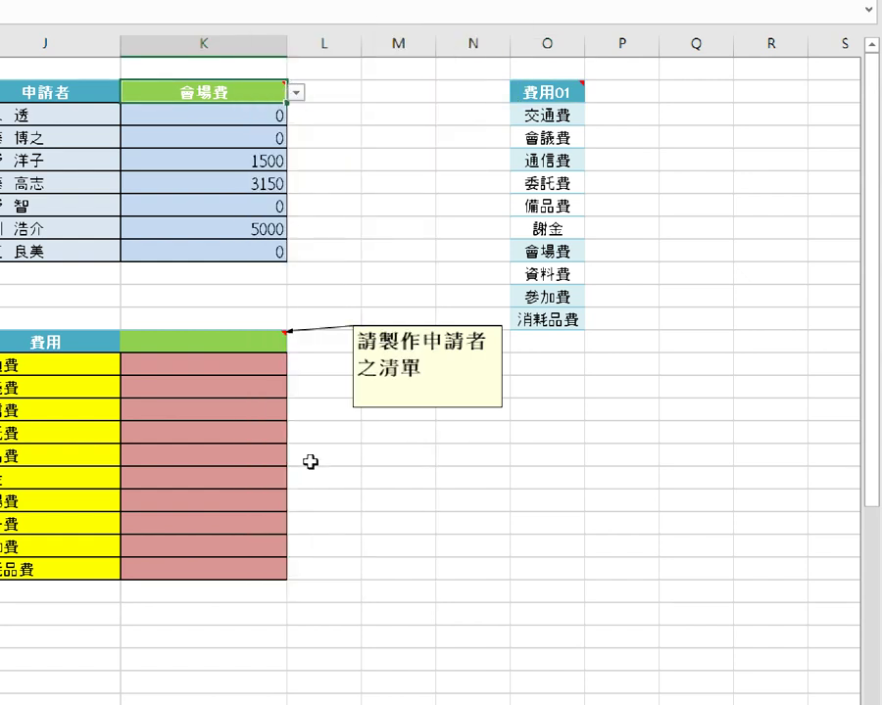
pyautogui.click(233, 344)
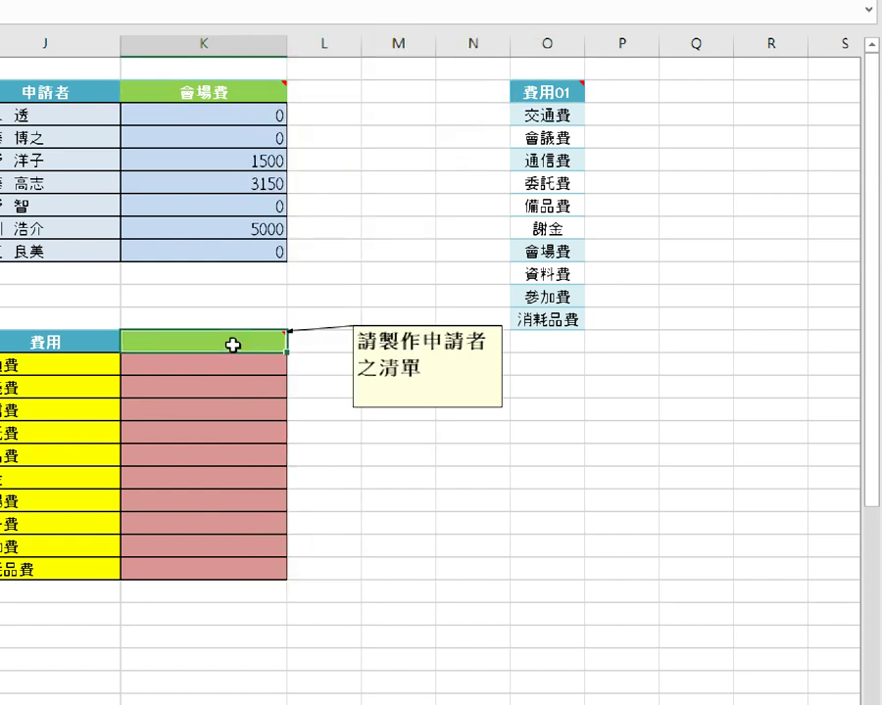
pyautogui.rightClick(233, 344)
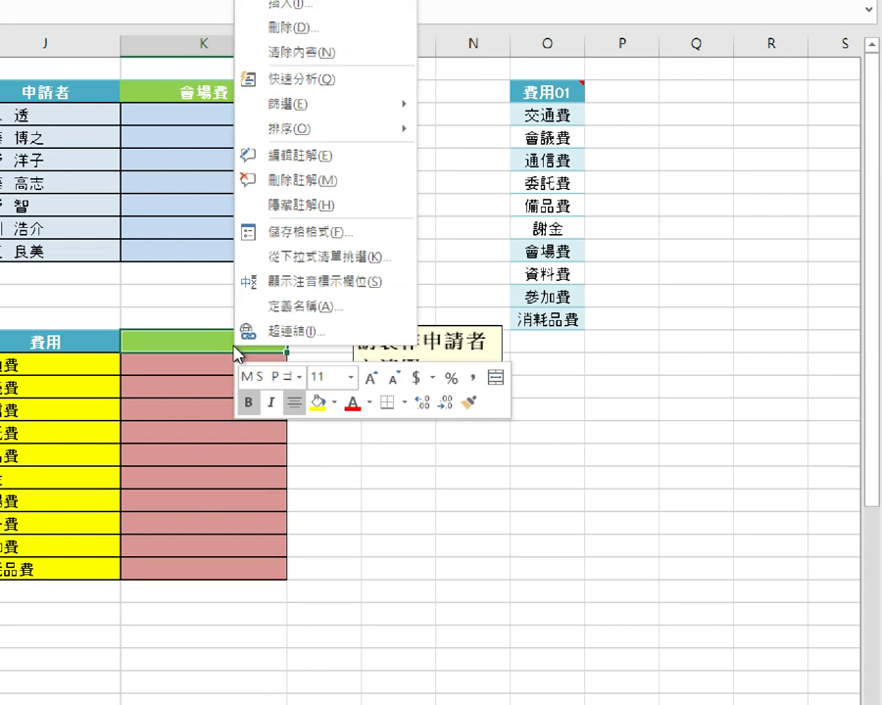
pyautogui.click(304, 221)
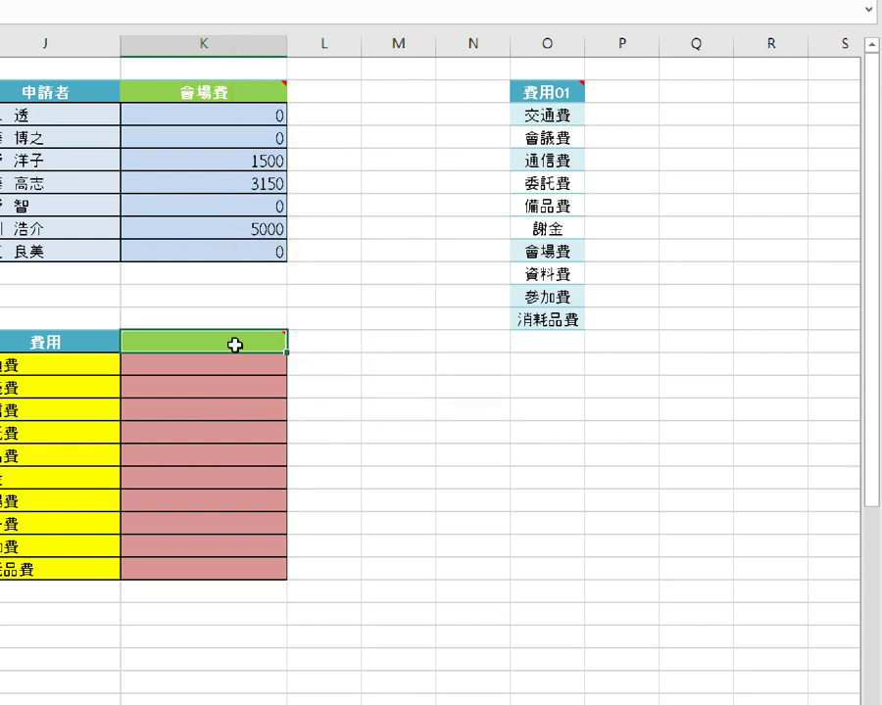
pyautogui.moveTo(235, 344)
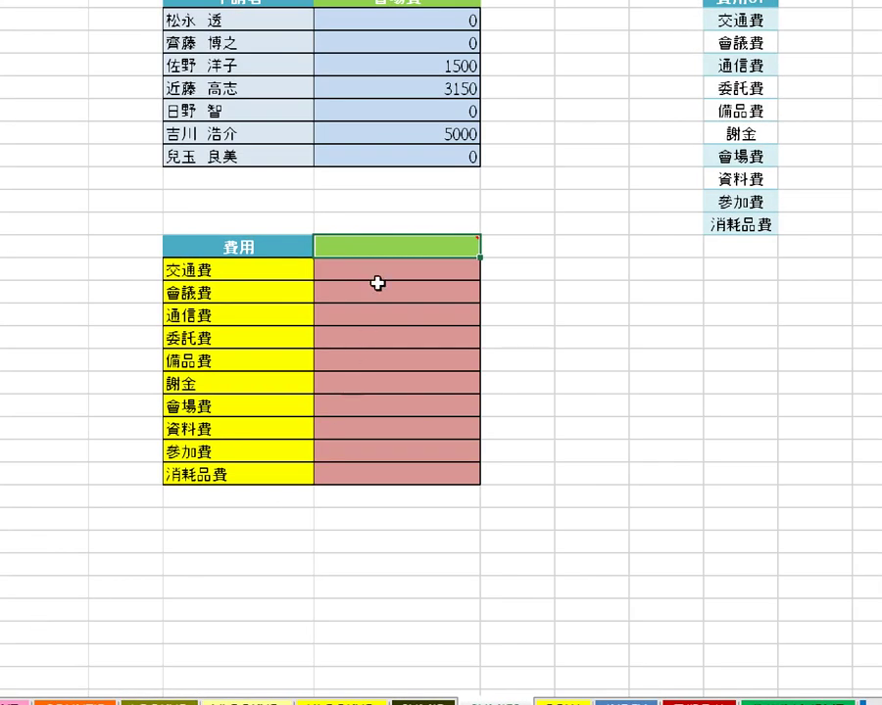
pyautogui.moveTo(378, 243)
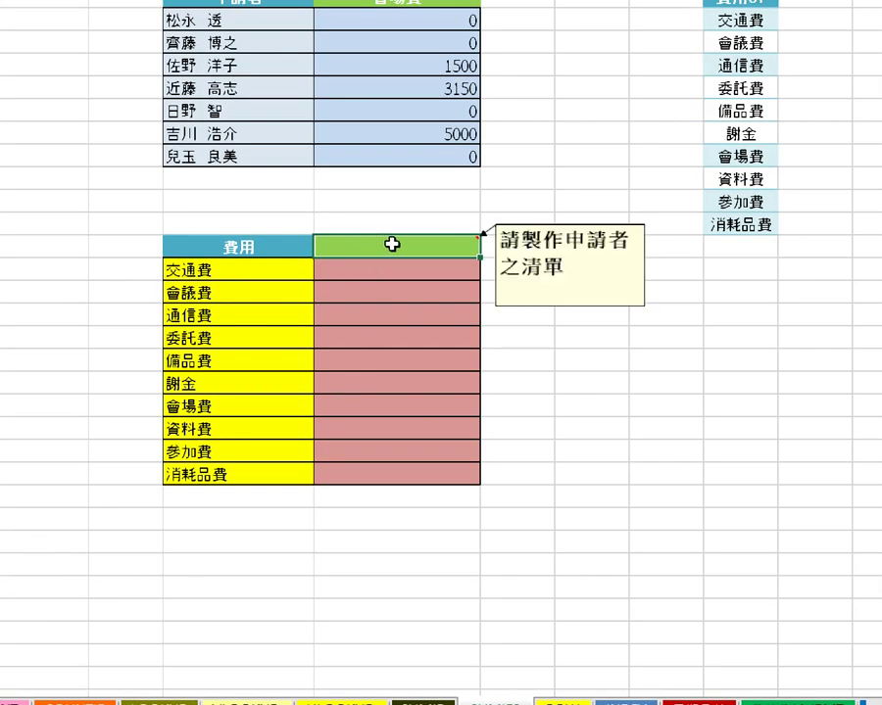